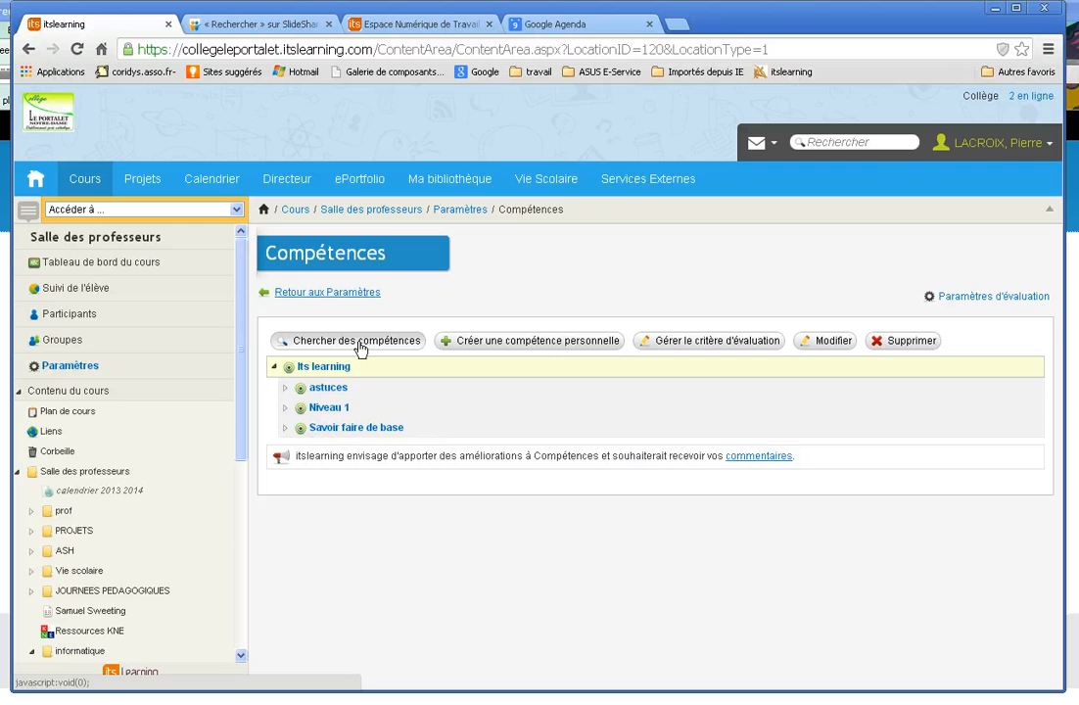
Step: Look at the France competency framework in the competency search and close it
{"action": "left_click", "coordinate": [358, 342]}
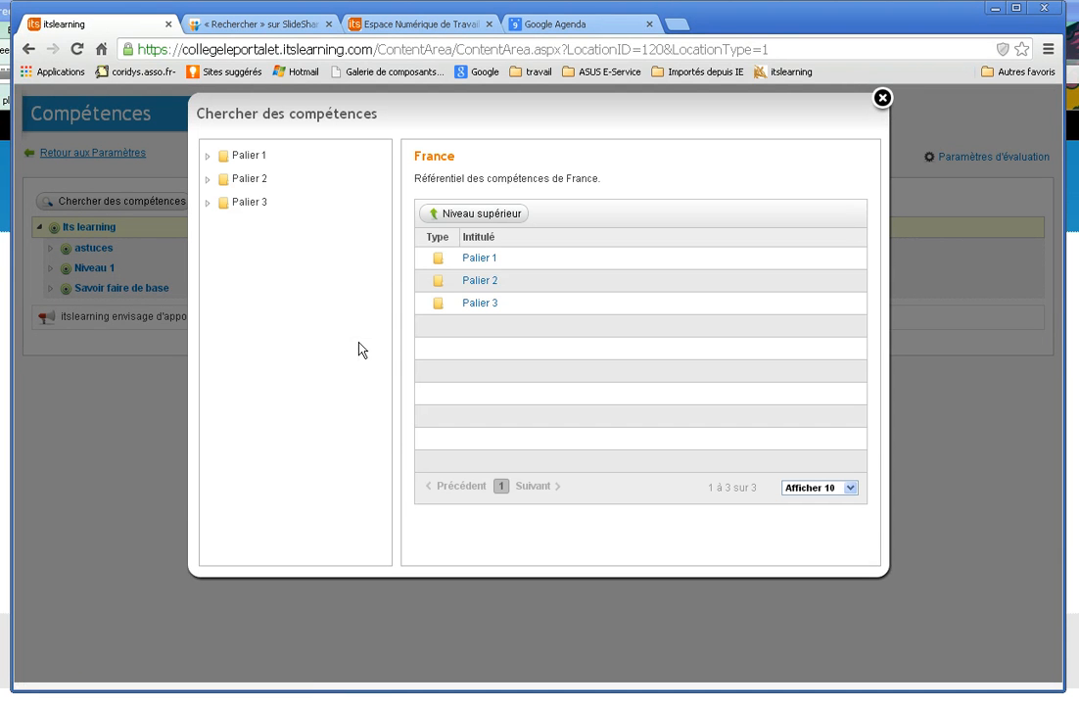
{"action": "left_click", "coordinate": [882, 98]}
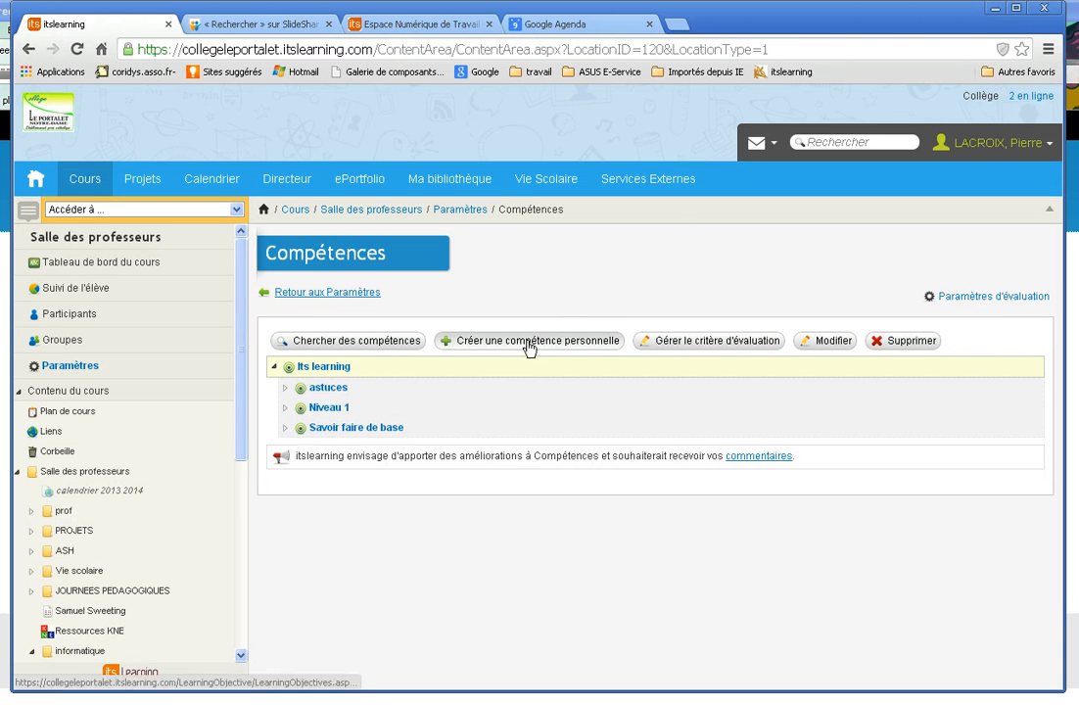
Step: Create the personal competency "essaie" under astuces with description lines "ggg", "lll" and "mmm", and expand Niveau 1
{"action": "left_click", "coordinate": [341, 390]}
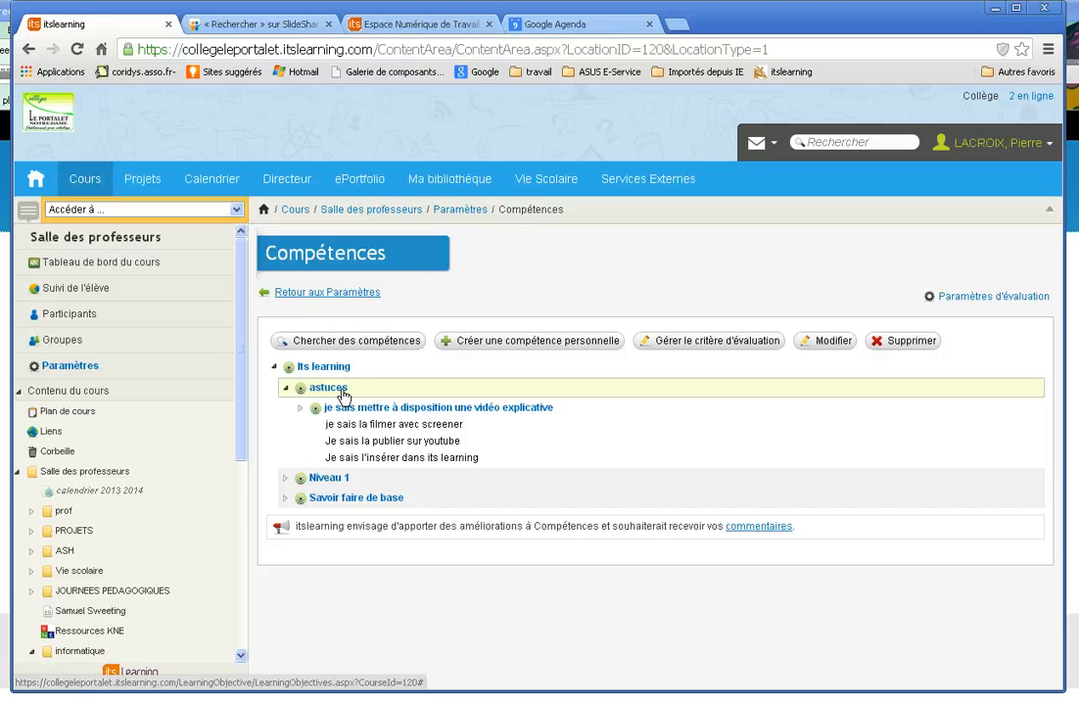
{"action": "left_click", "coordinate": [504, 342]}
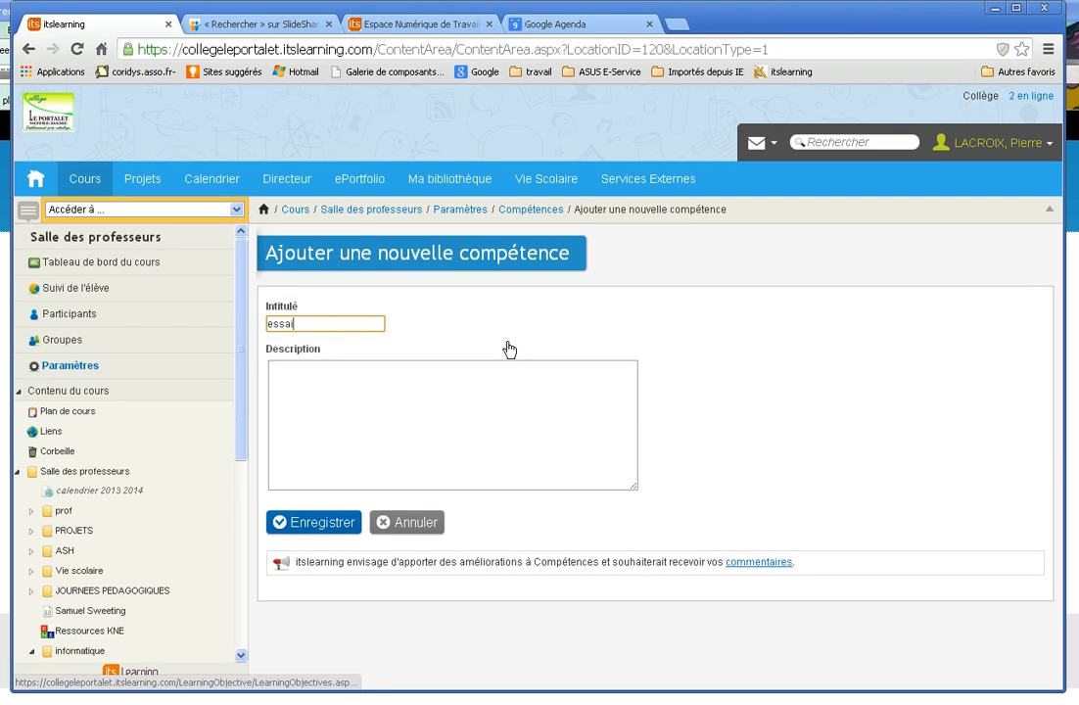
{"action": "left_click", "coordinate": [420, 406]}
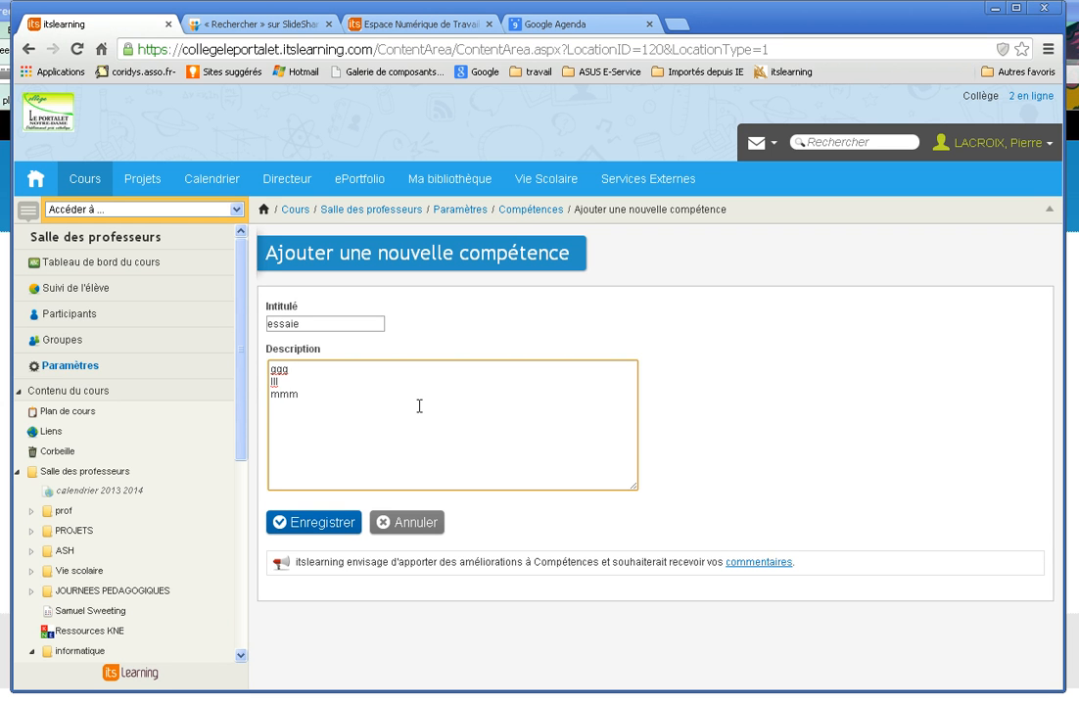
{"action": "type", "text": "ggg"}
{"action": "key", "text": "Return"}
{"action": "type", "text": "lll"}
{"action": "key", "text": "Return"}
{"action": "type", "text": "mmm"}
{"action": "left_click", "coordinate": [322, 523]}
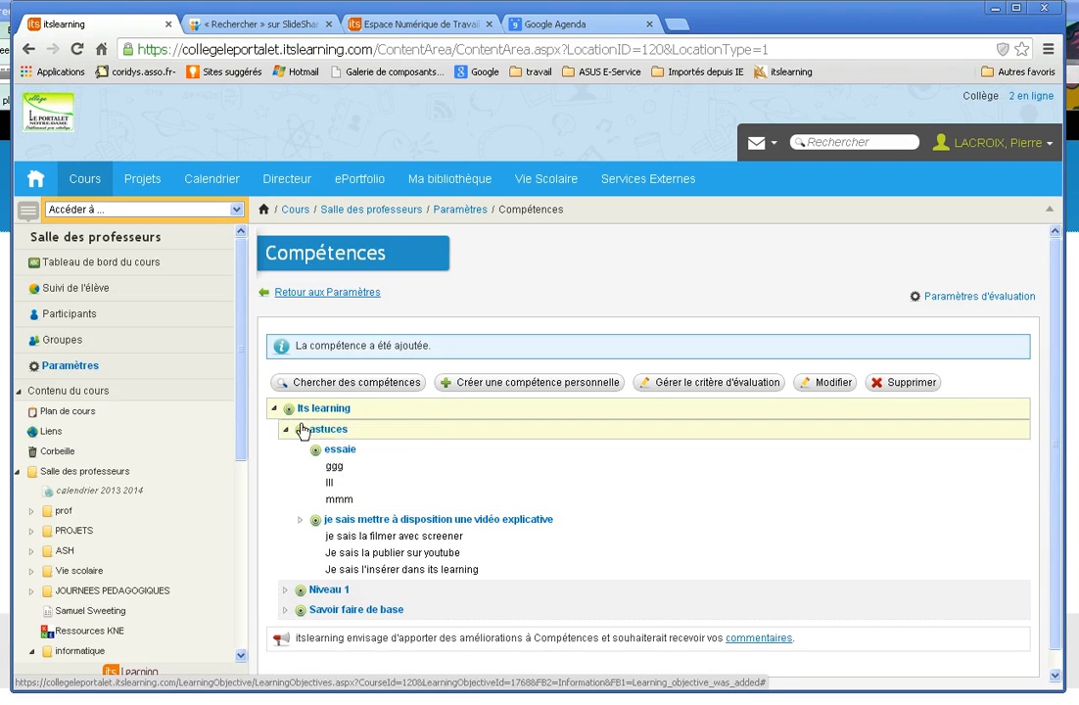
{"action": "left_click", "coordinate": [317, 592]}
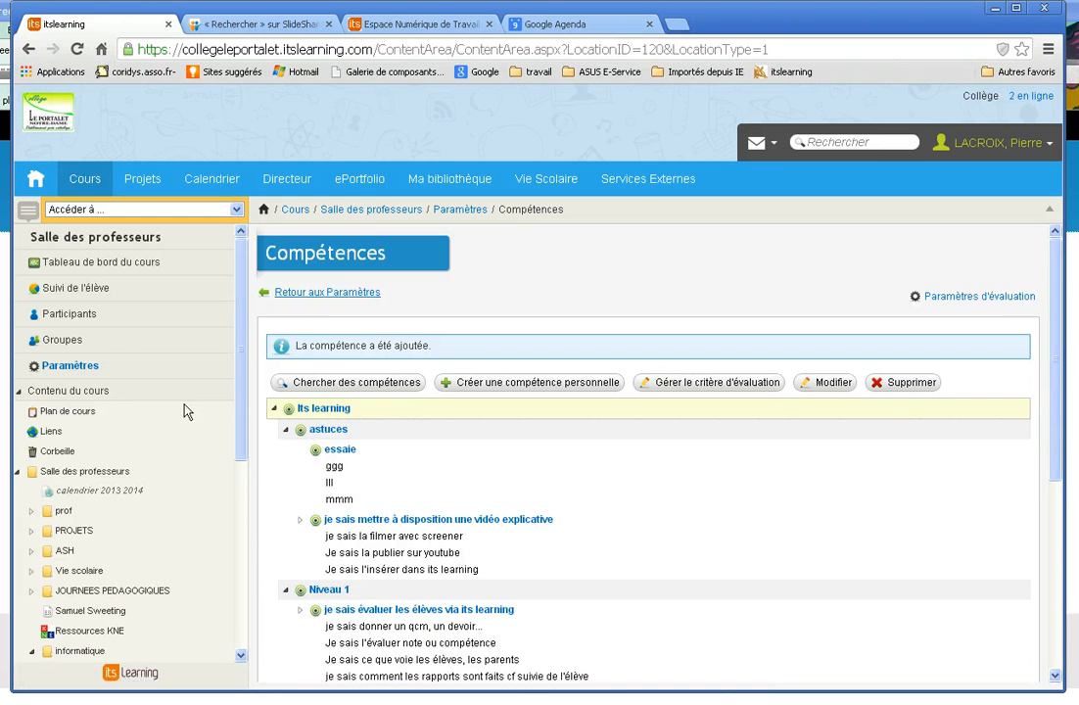
Step: In the course plan, insert all sub-competencies under Savoir faire de base into the course unit Savoir faire de base
{"action": "left_click", "coordinate": [87, 414]}
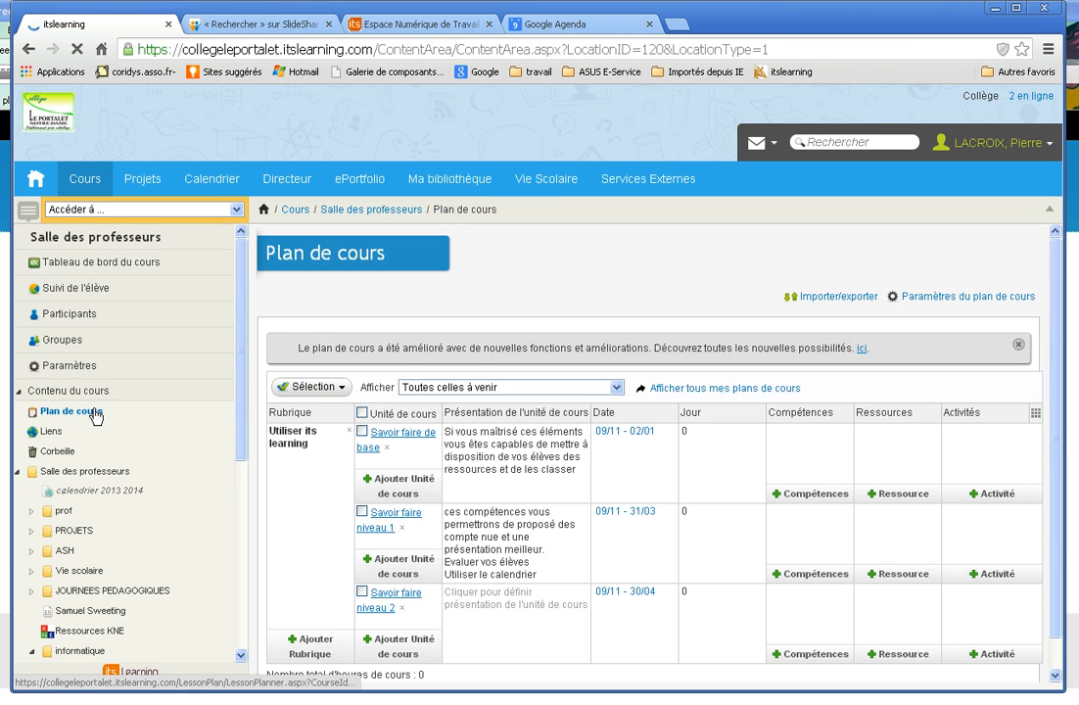
{"action": "scroll", "coordinate": [1056, 430], "scroll_direction": "down", "scroll_amount": 1}
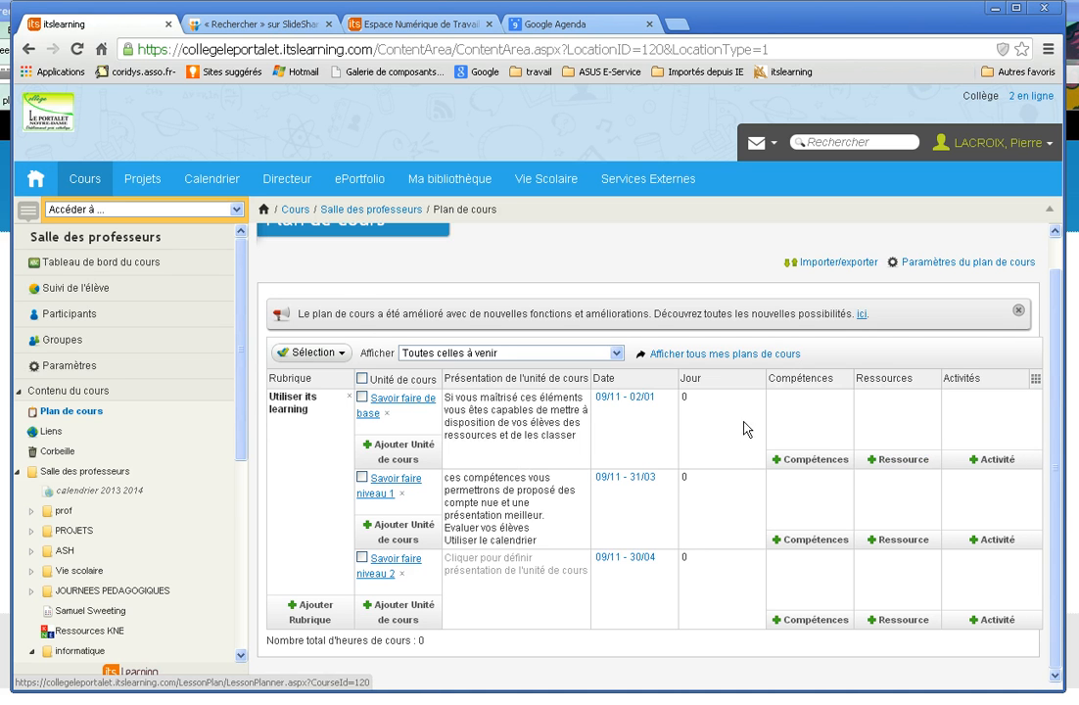
{"action": "left_click", "coordinate": [801, 459]}
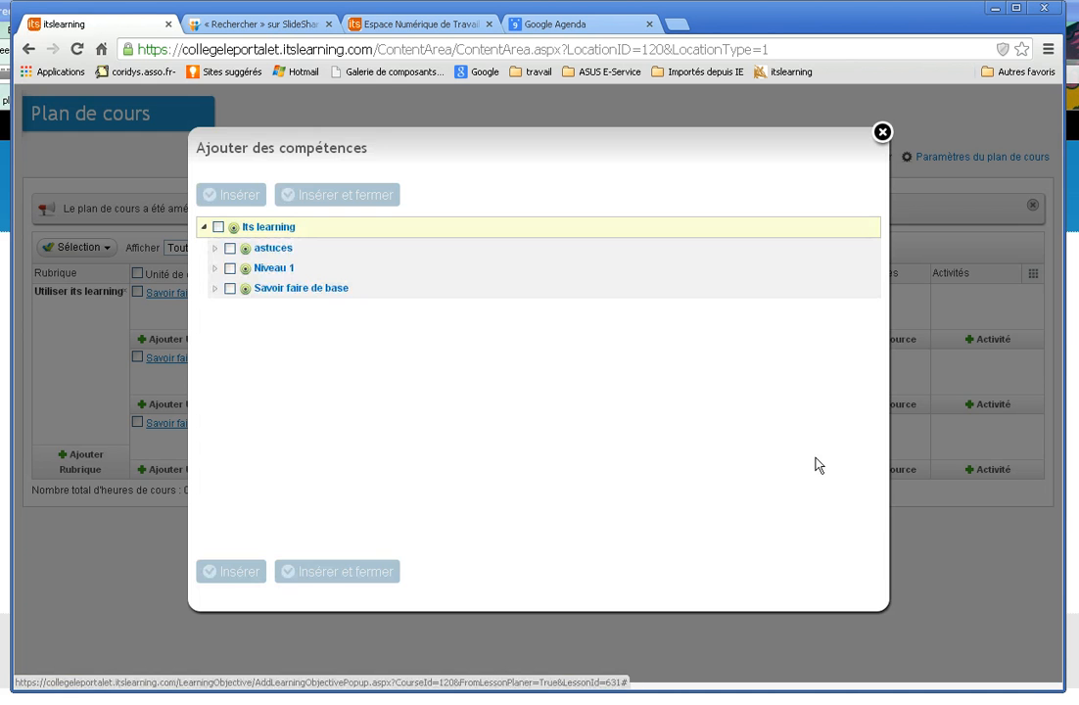
{"action": "left_click", "coordinate": [334, 289]}
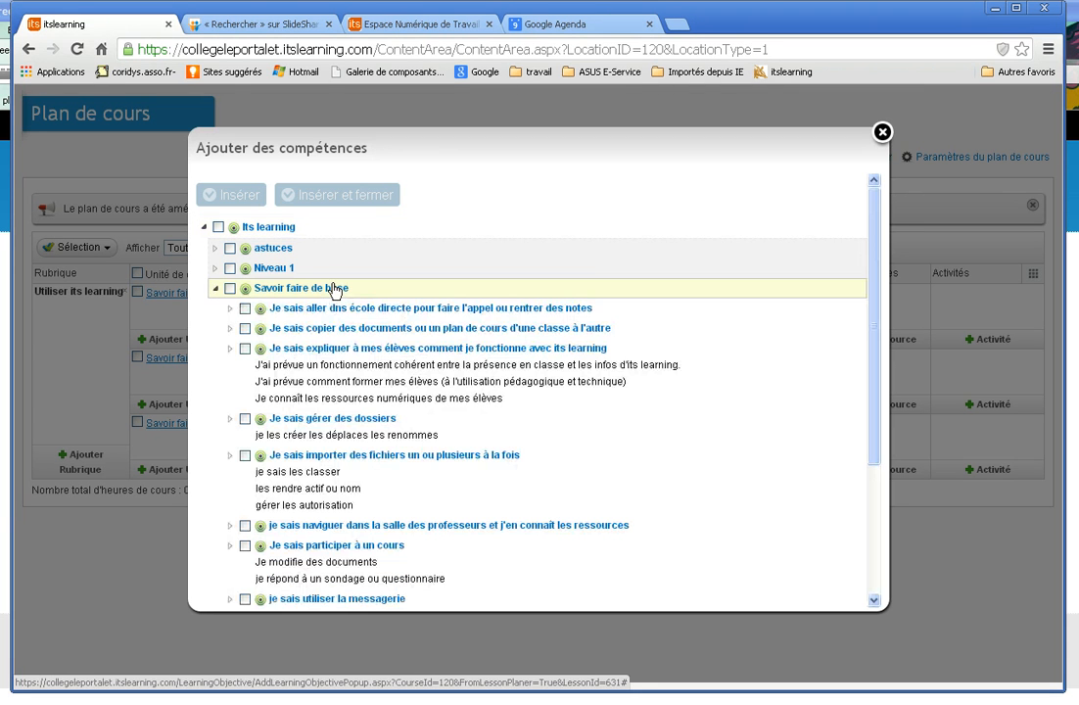
{"action": "left_click", "coordinate": [245, 309]}
{"action": "left_click", "coordinate": [245, 328]}
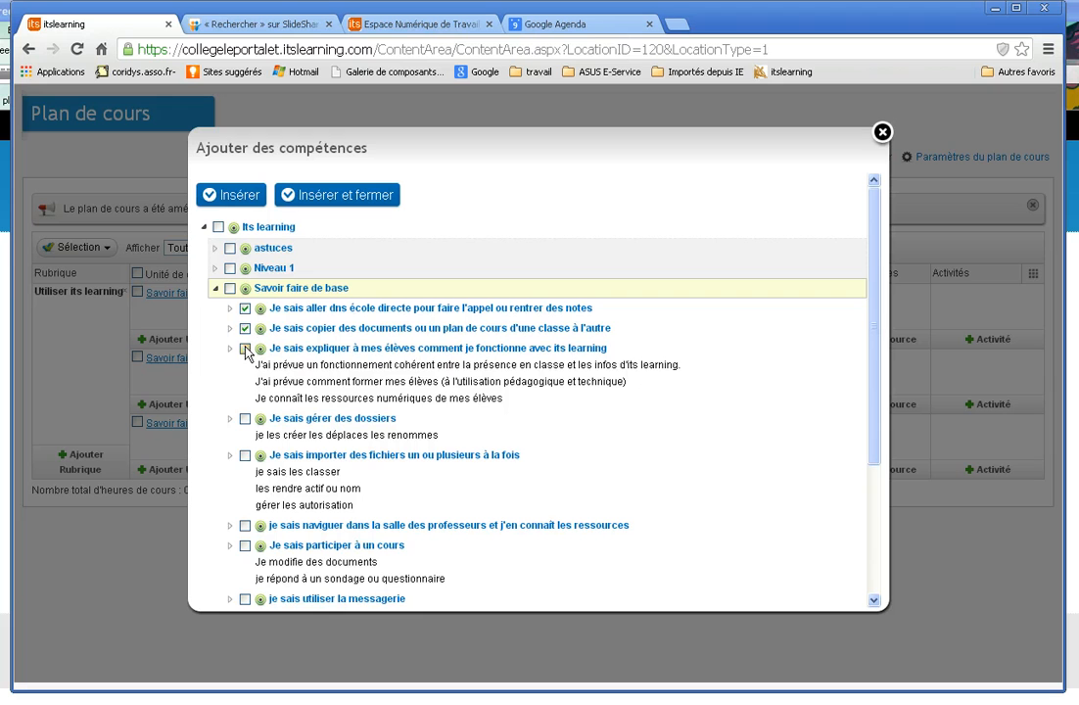
{"action": "left_click", "coordinate": [245, 349]}
{"action": "left_click", "coordinate": [245, 456]}
{"action": "left_click", "coordinate": [245, 526]}
{"action": "left_click", "coordinate": [245, 545]}
{"action": "left_click_drag", "start_coordinate": [874, 421], "coordinate": [880, 552]}
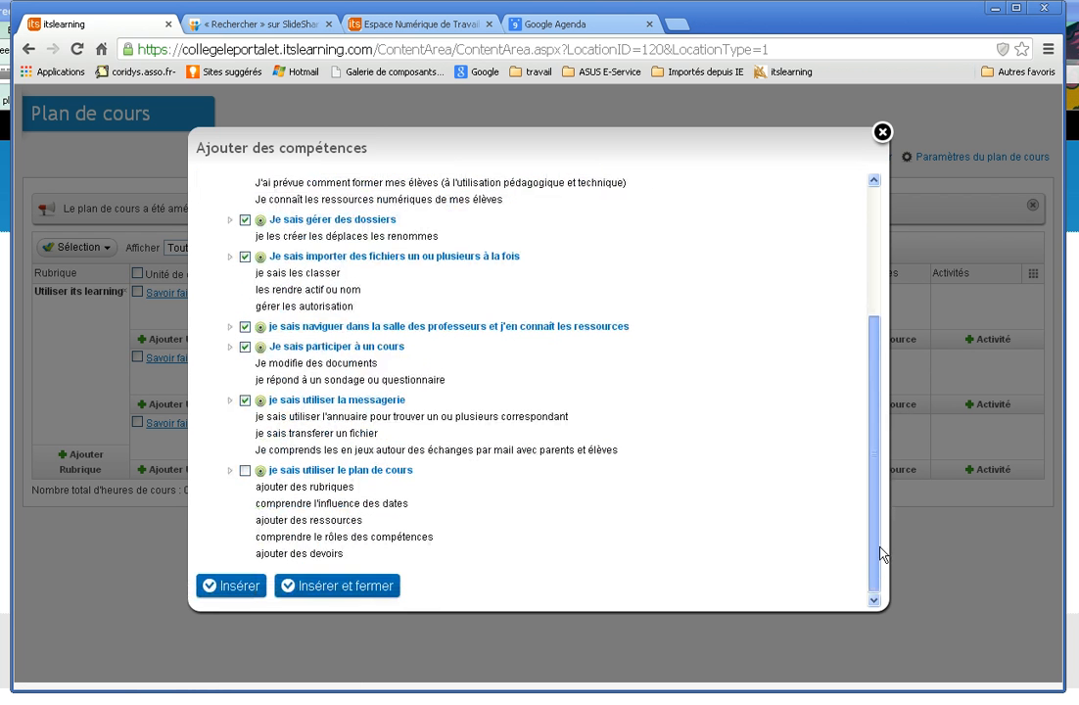
{"action": "left_click", "coordinate": [245, 471]}
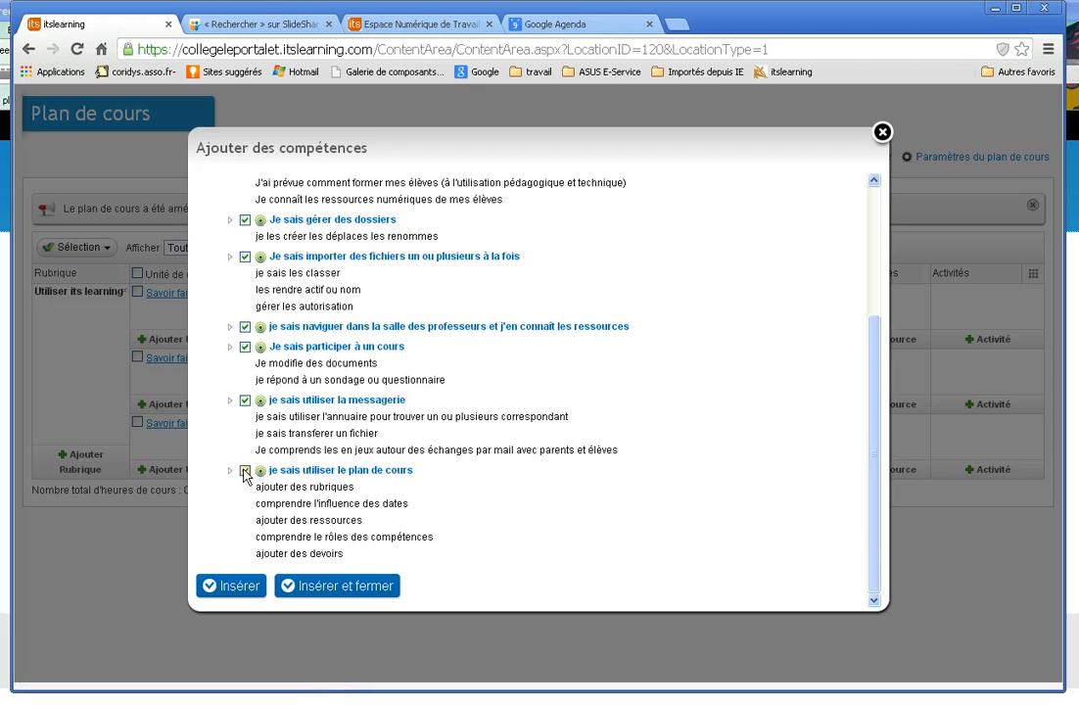
{"action": "left_click", "coordinate": [345, 520]}
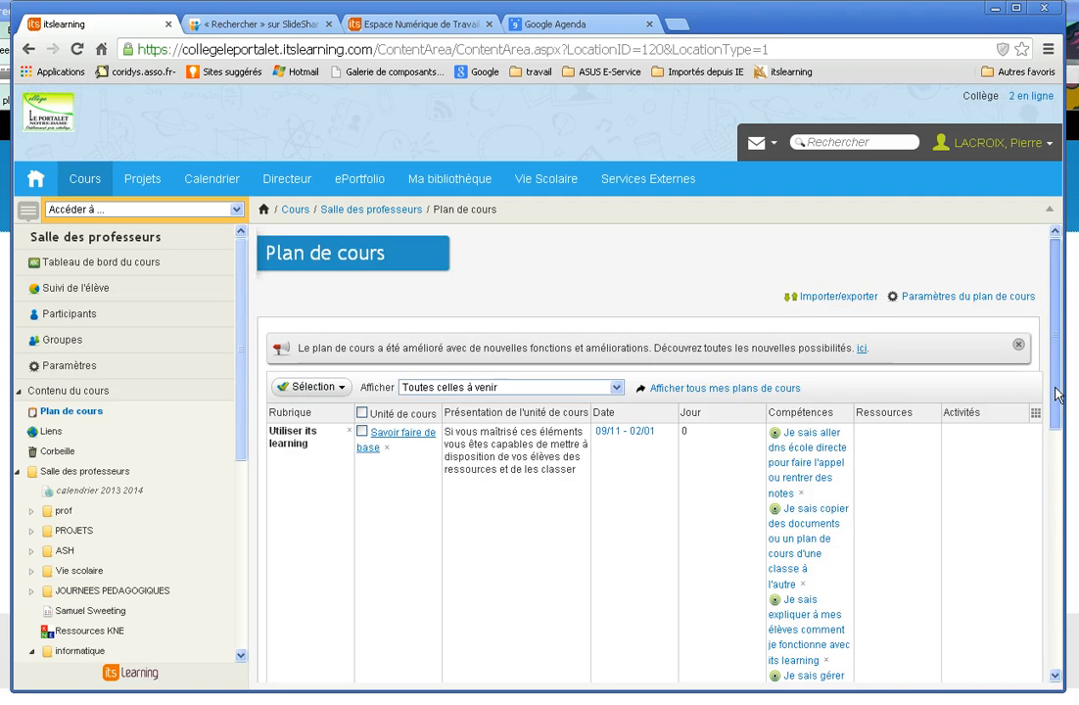
{"action": "left_click_drag", "start_coordinate": [1055, 392], "coordinate": [1050, 416]}
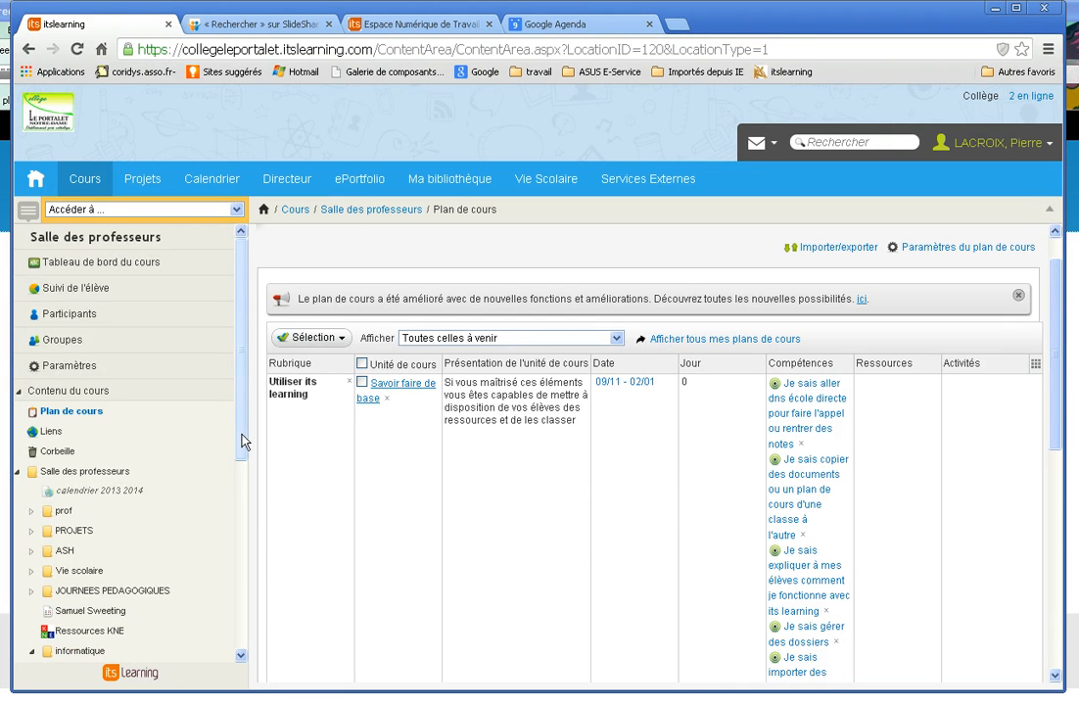
Step: Add the competency "Je sais aller dns école directe pour faire l'appel ou rentrer des notes" to the page "Its learning c'est facile je fait l'appel" and save
{"action": "left_click_drag", "start_coordinate": [242, 440], "coordinate": [245, 601]}
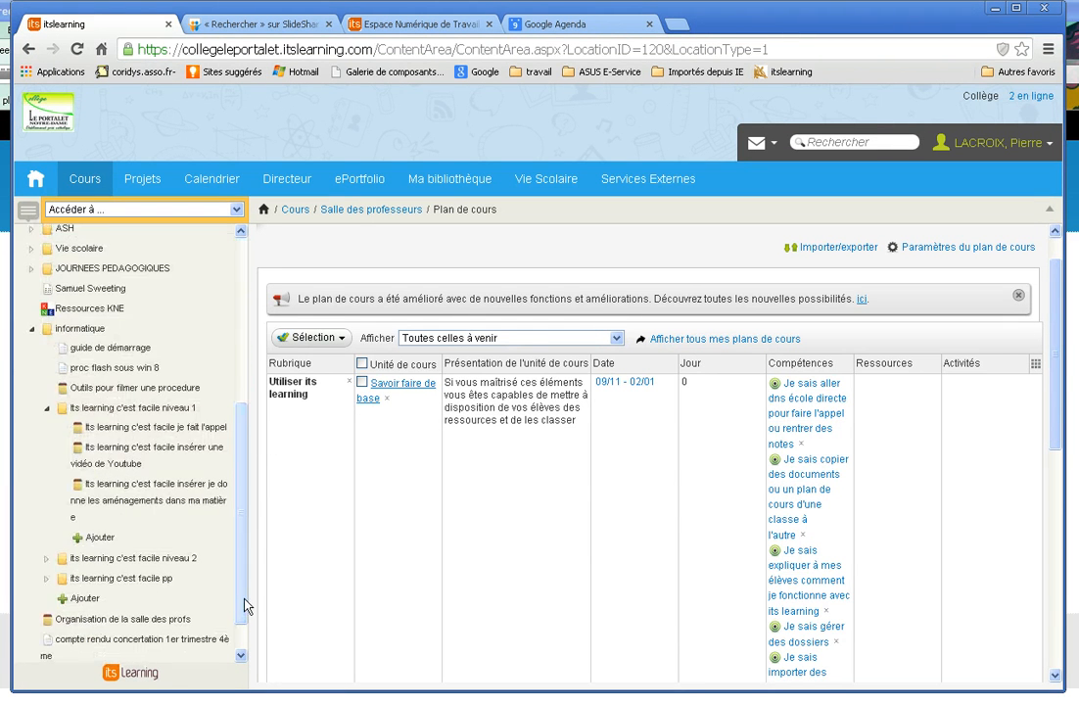
{"action": "left_click", "coordinate": [128, 434]}
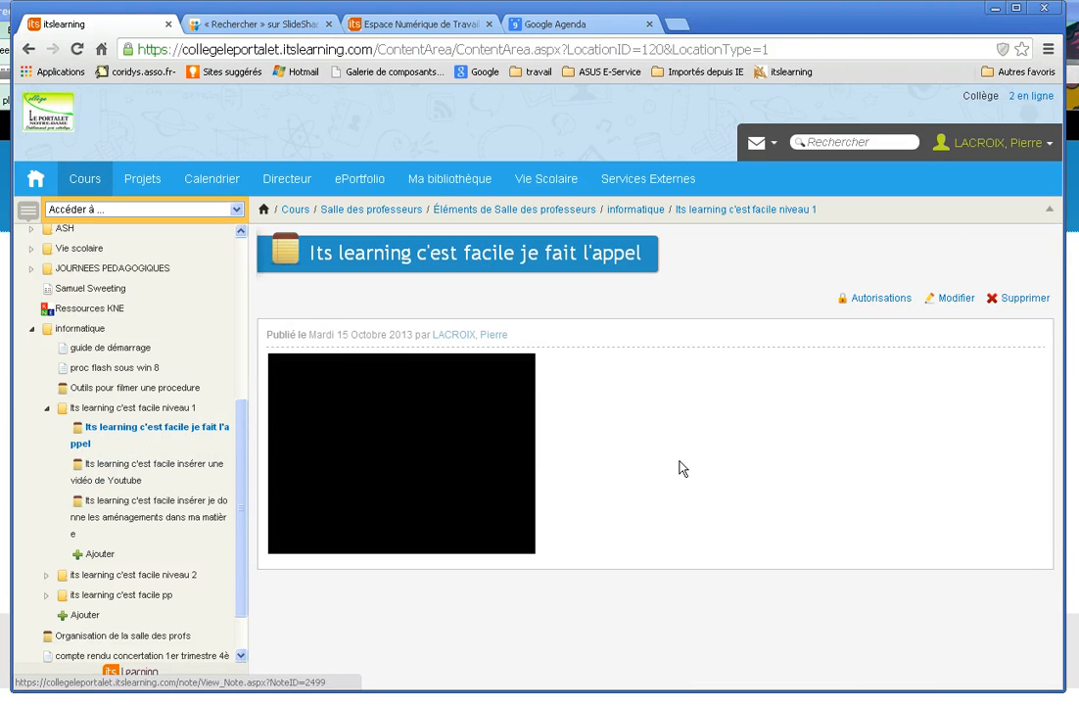
{"action": "left_click", "coordinate": [955, 305]}
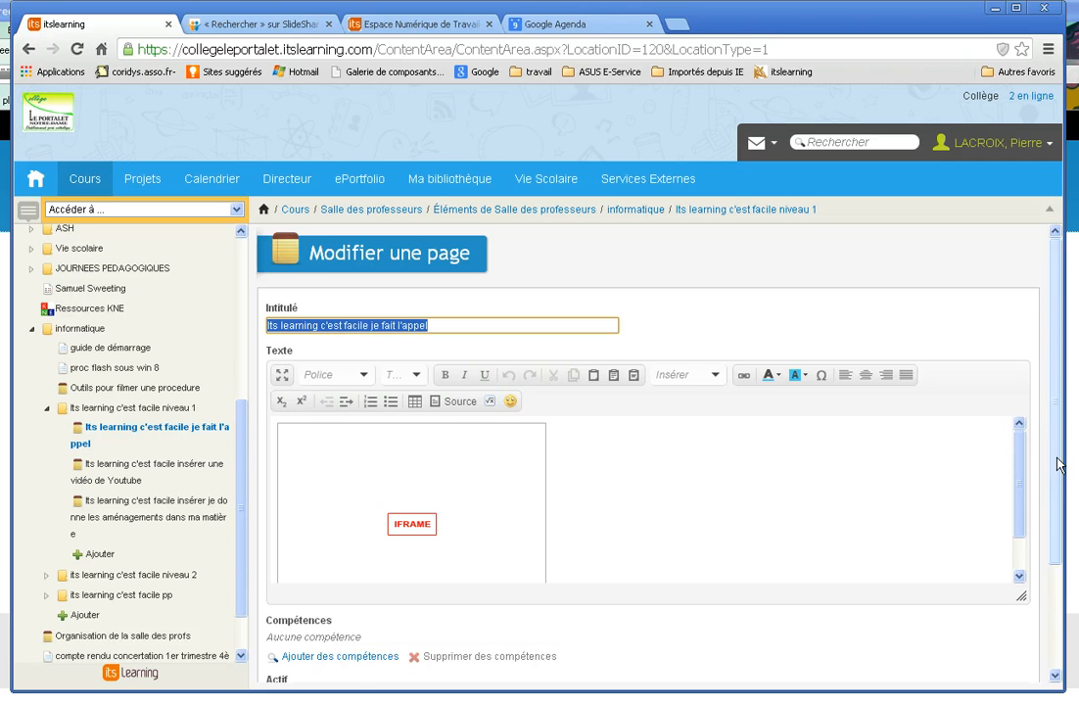
{"action": "left_click_drag", "start_coordinate": [1055, 468], "coordinate": [1062, 520]}
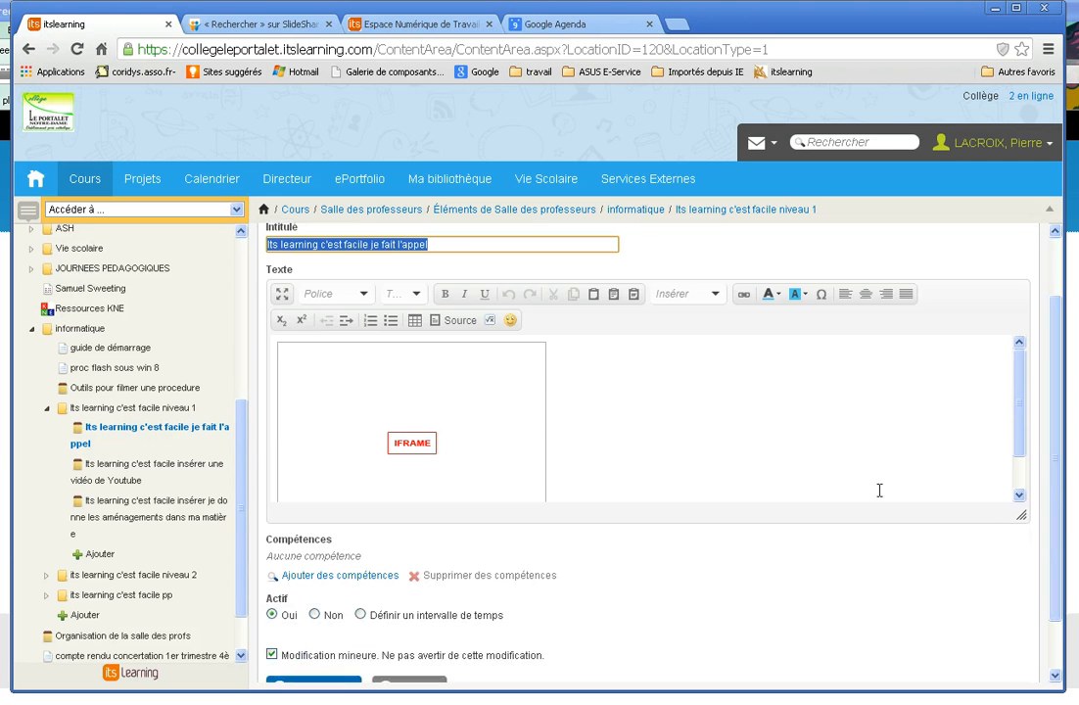
{"action": "left_click", "coordinate": [347, 582]}
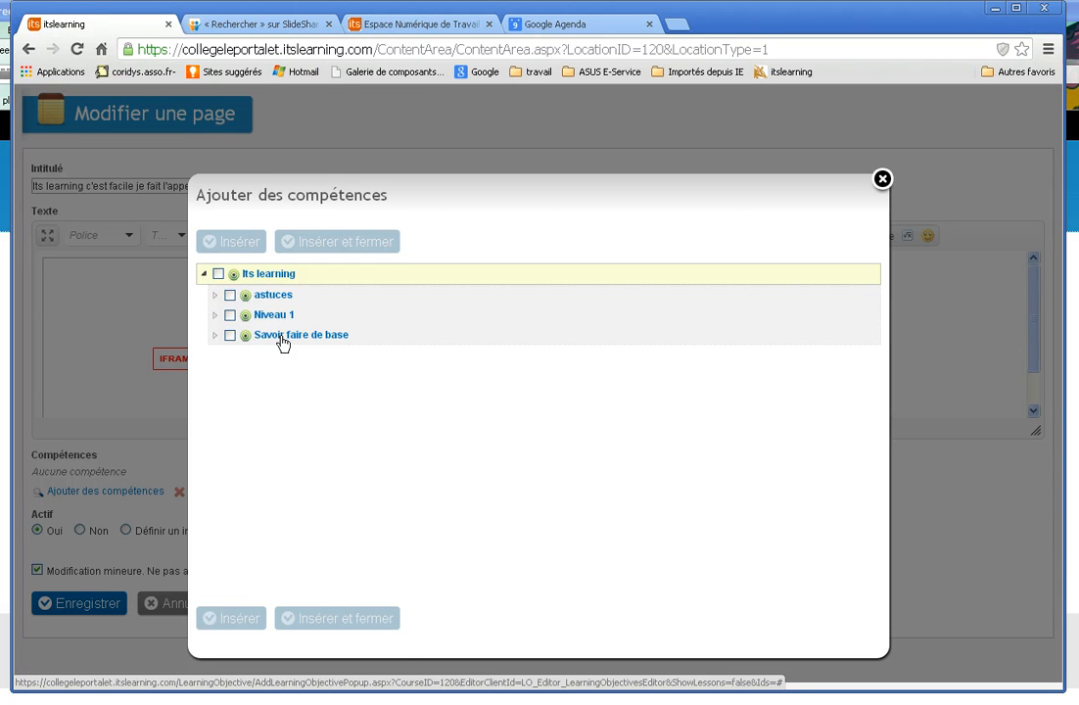
{"action": "left_click", "coordinate": [282, 335]}
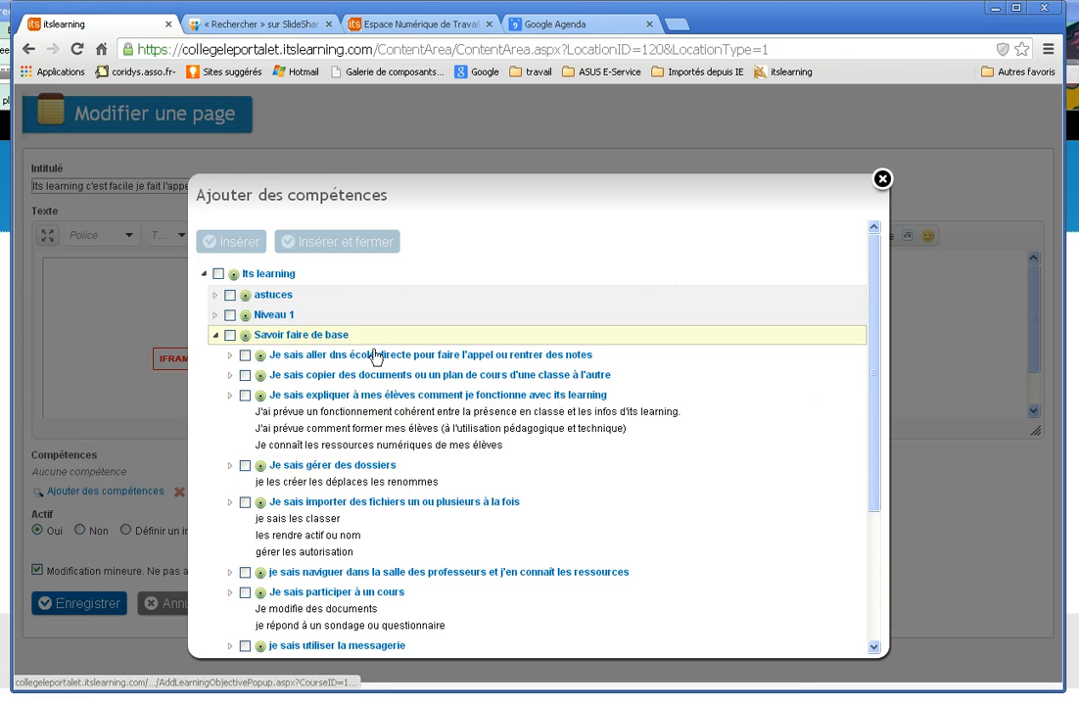
{"action": "left_click", "coordinate": [245, 355]}
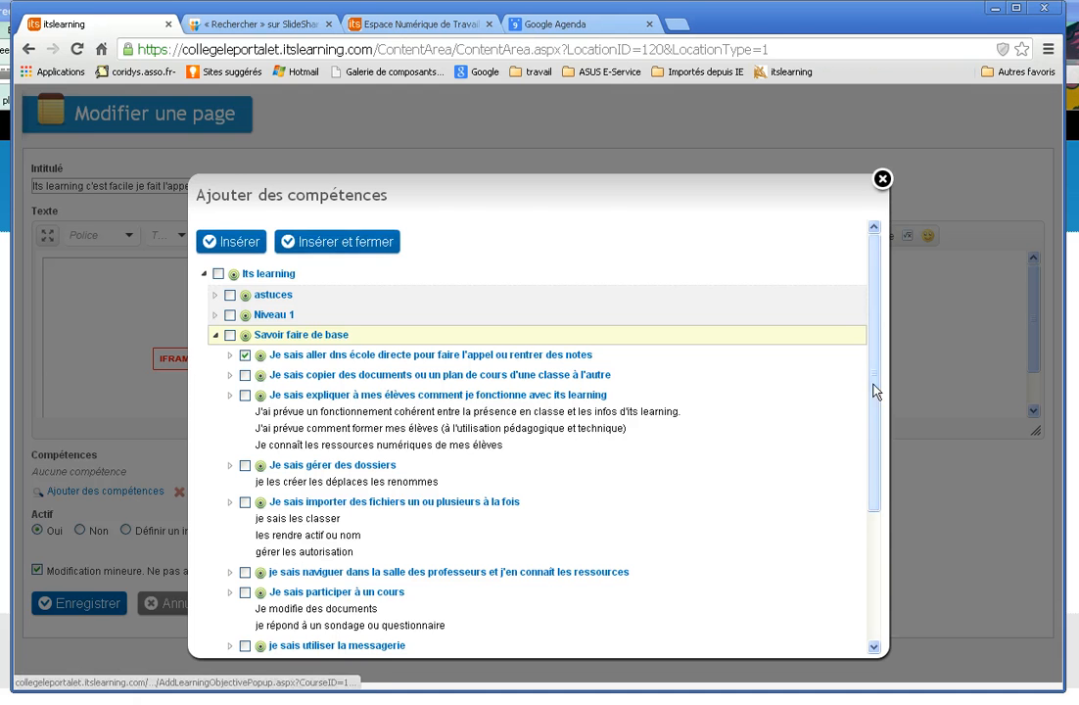
{"action": "scroll", "coordinate": [877, 392], "scroll_direction": "down", "scroll_amount": 3}
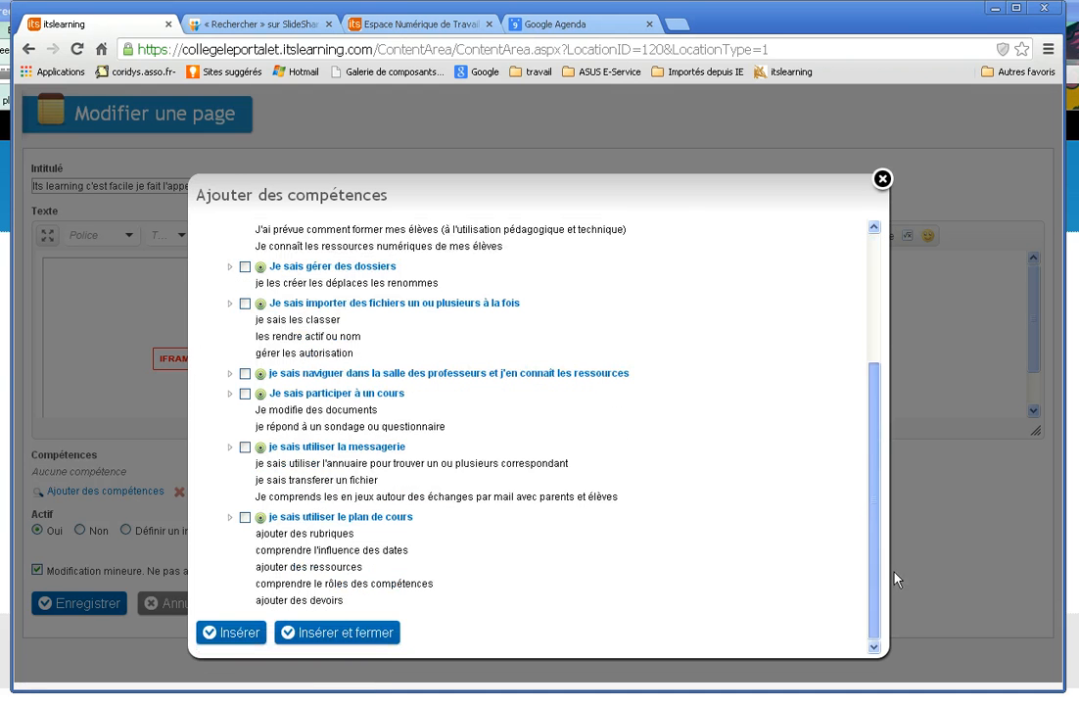
{"action": "left_click", "coordinate": [372, 634]}
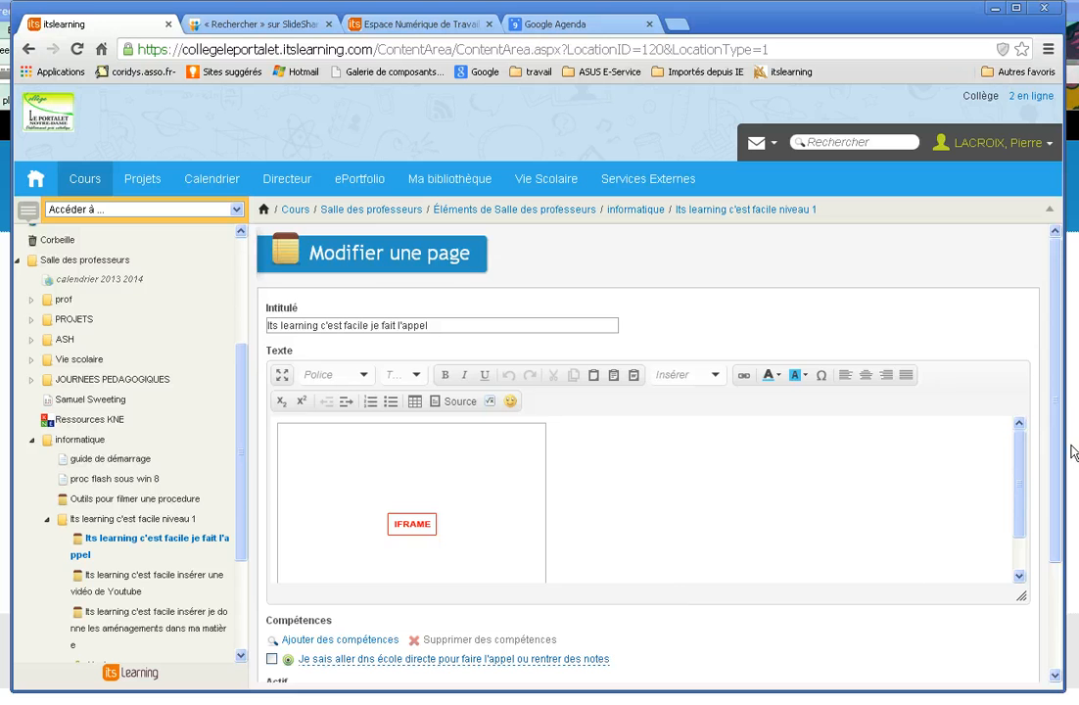
{"action": "scroll", "coordinate": [1055, 448], "scroll_direction": "down", "scroll_amount": 3}
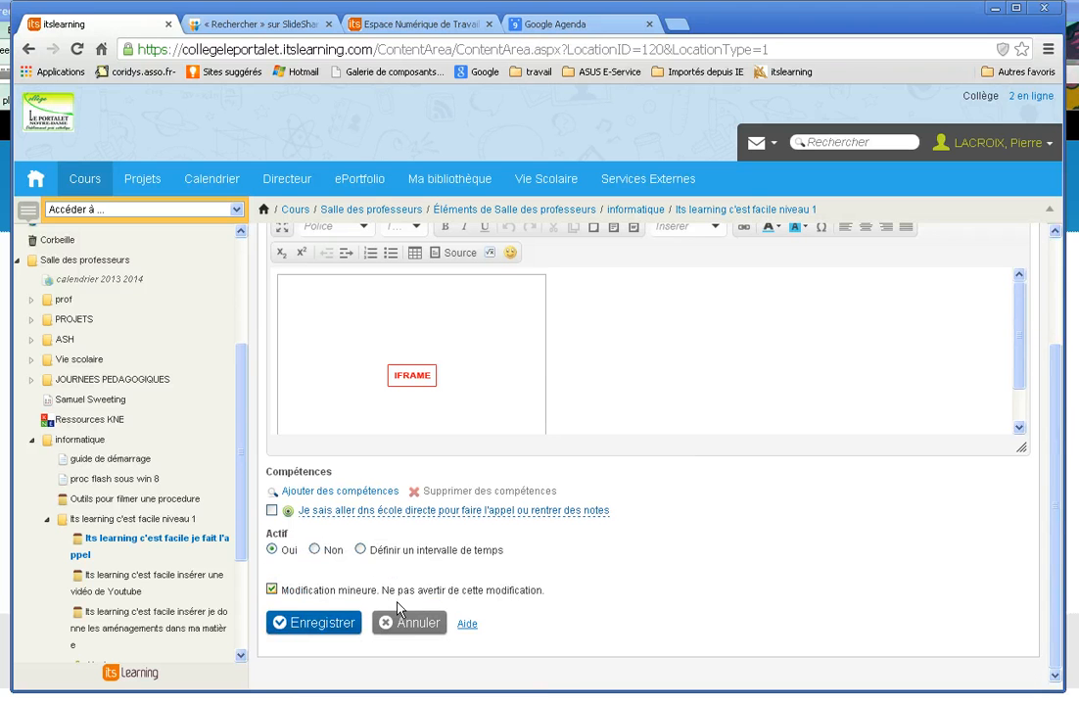
{"action": "left_click", "coordinate": [316, 625]}
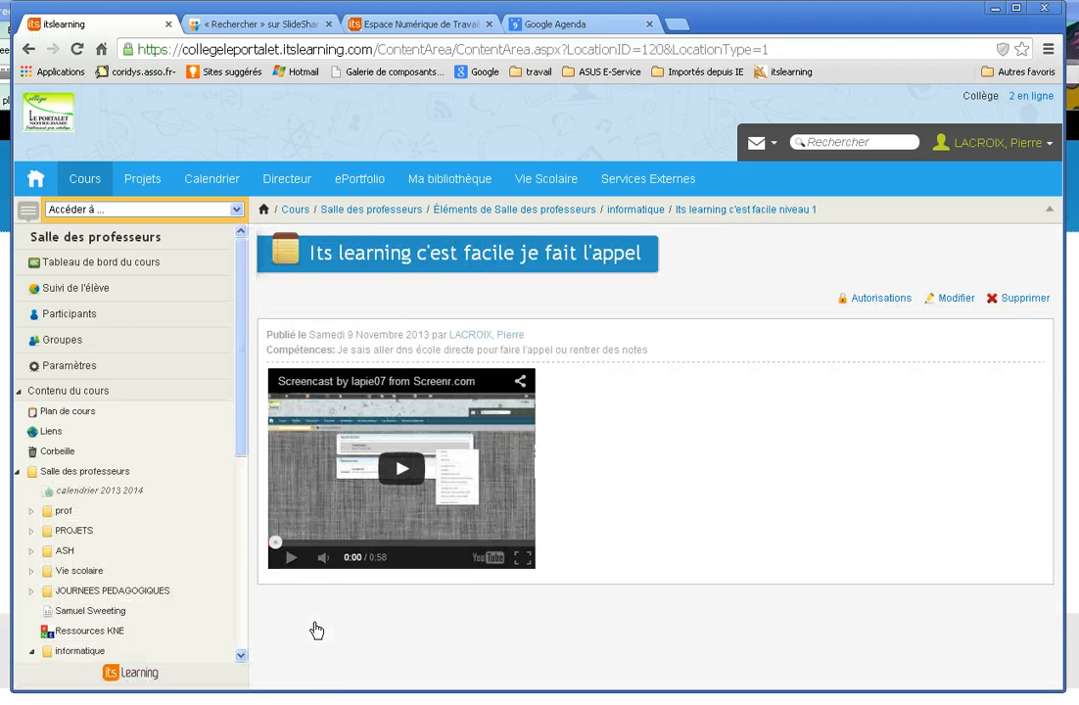
Step: In the course plan, add the page "Its learning c'est facile je fait l'appel" as a resource to the unit Savoir faire de base
{"action": "left_click_drag", "start_coordinate": [243, 413], "coordinate": [236, 462]}
{"action": "left_click", "coordinate": [69, 313]}
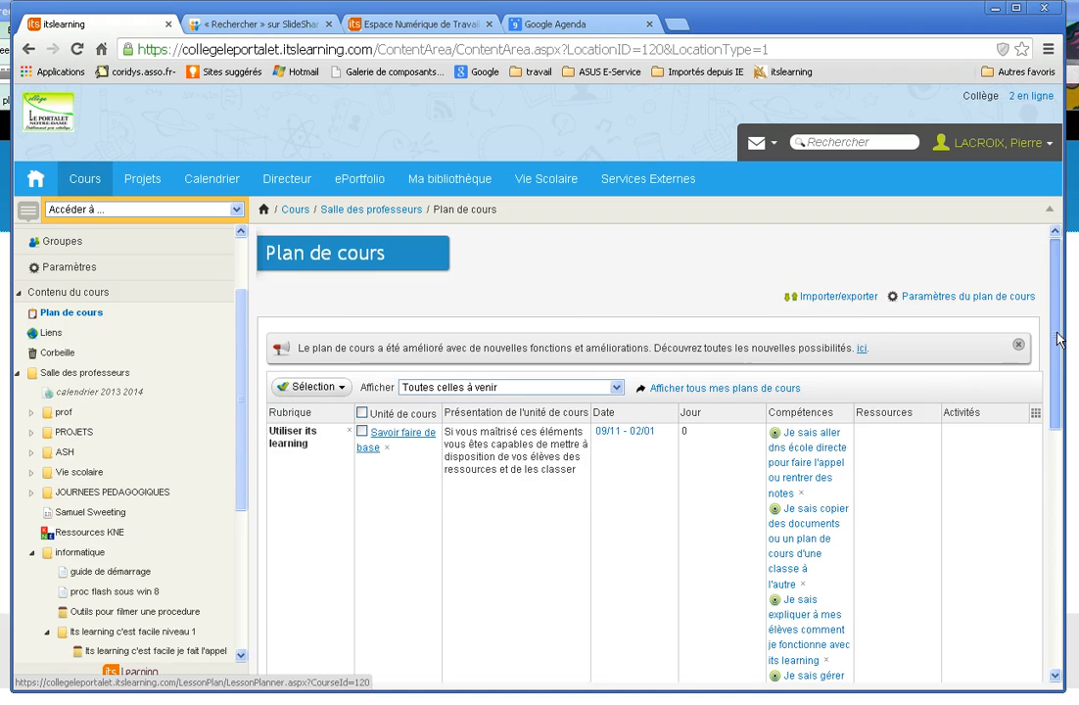
{"action": "left_click_drag", "start_coordinate": [1056, 336], "coordinate": [1071, 524]}
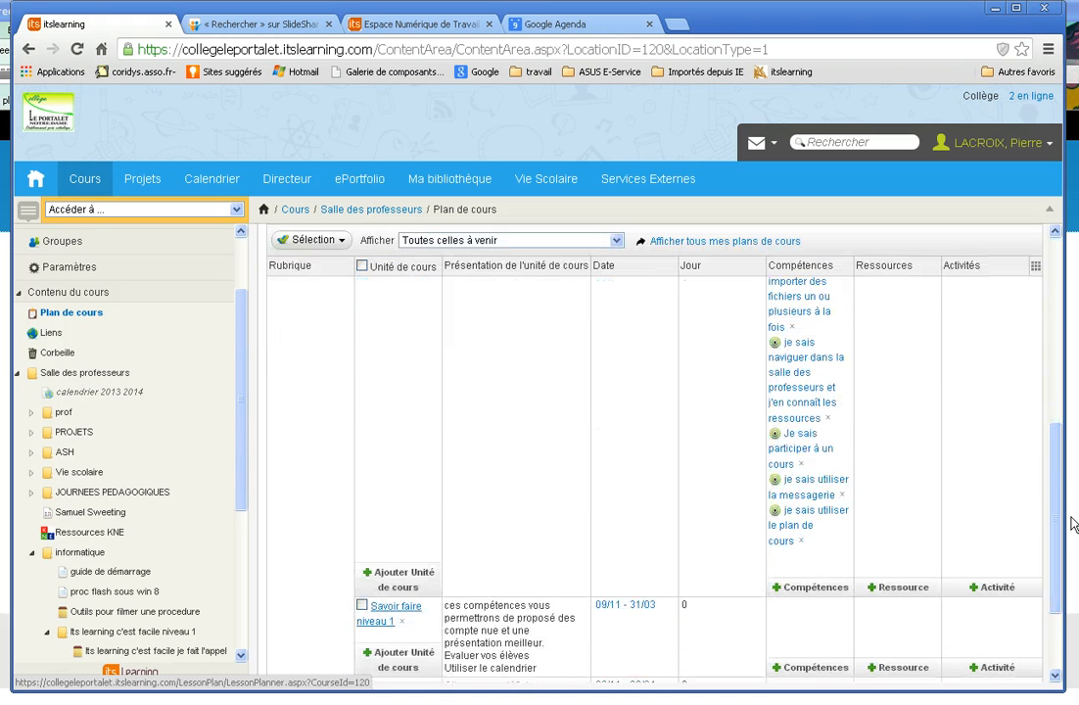
{"action": "left_click", "coordinate": [899, 588]}
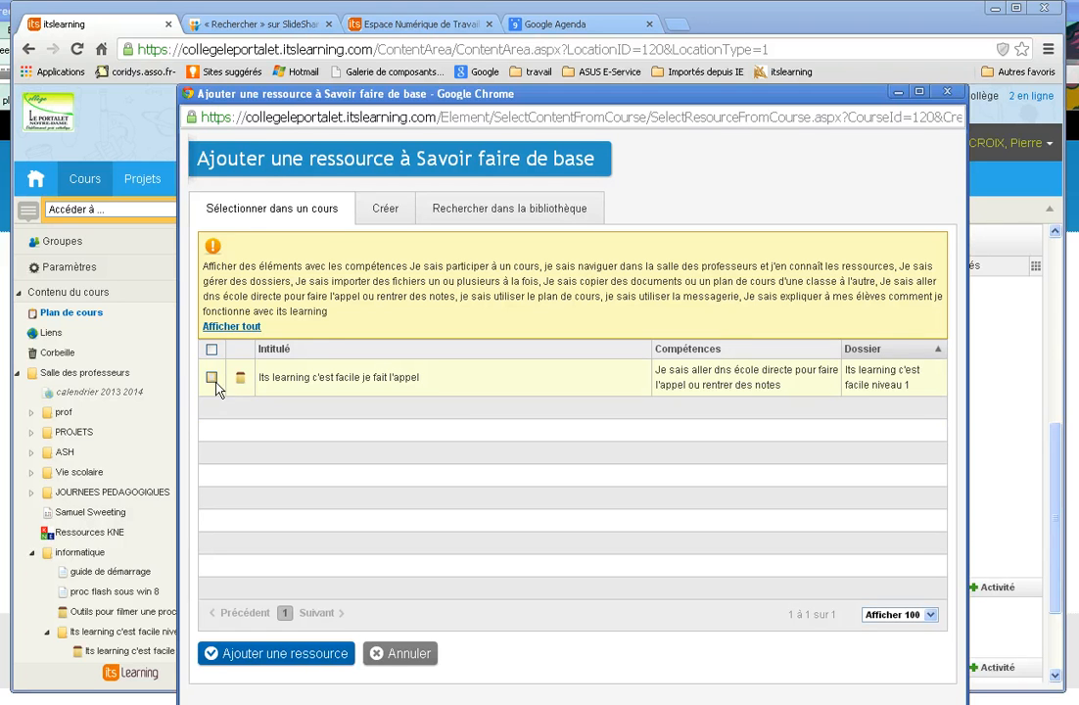
{"action": "left_click", "coordinate": [281, 654]}
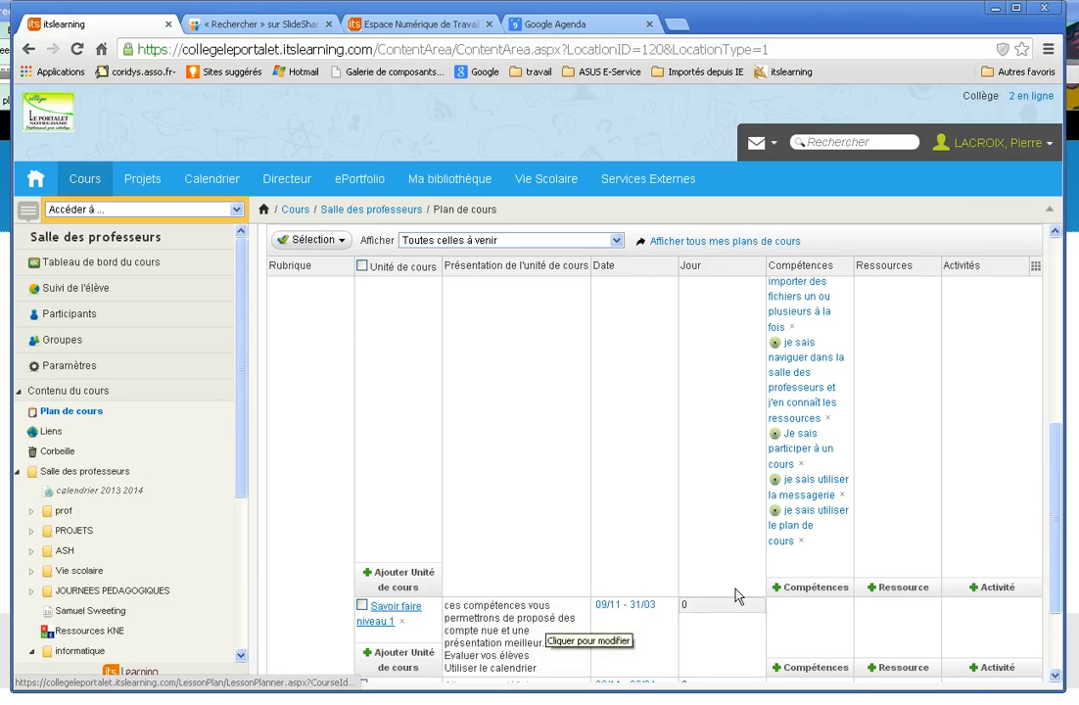
Step: Browse the complete list of course elements available as resources for Savoir faire de base, without adding any
{"action": "left_click", "coordinate": [893, 590]}
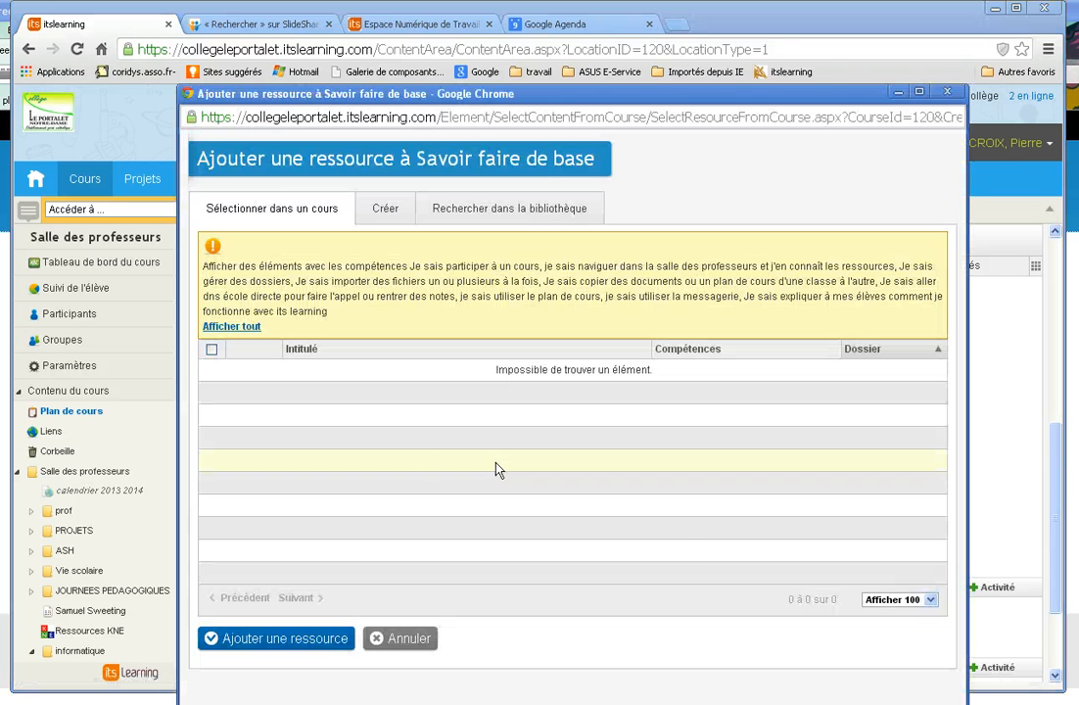
{"action": "left_click", "coordinate": [235, 327]}
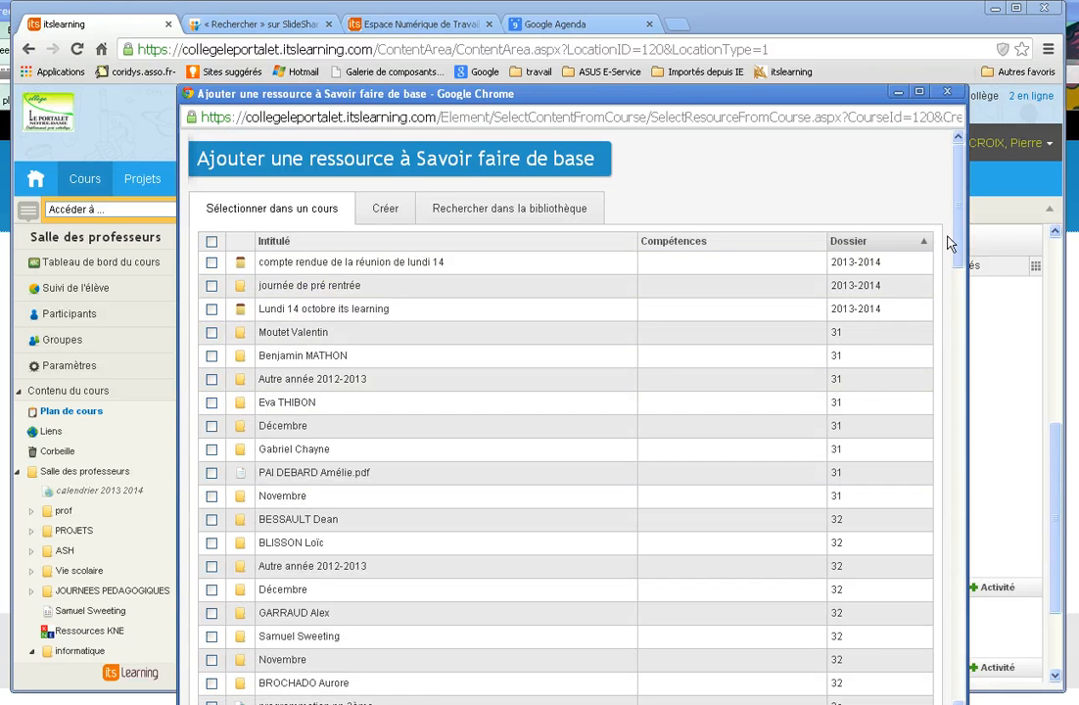
{"action": "left_click_drag", "start_coordinate": [954, 242], "coordinate": [967, 691]}
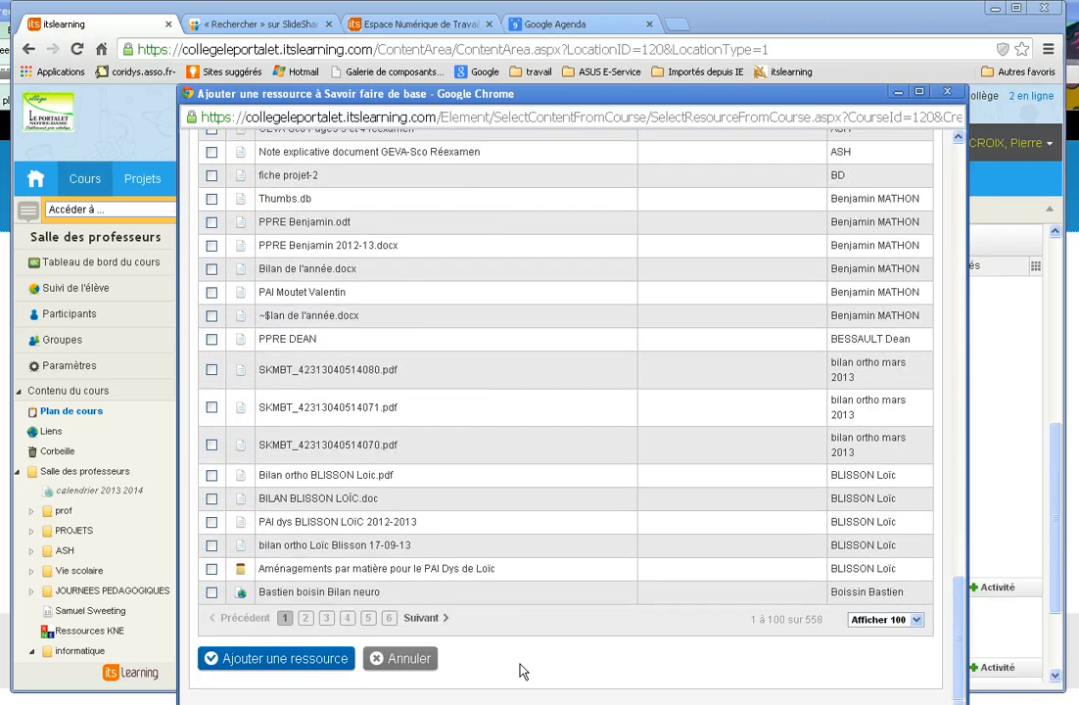
{"action": "left_click", "coordinate": [405, 662]}
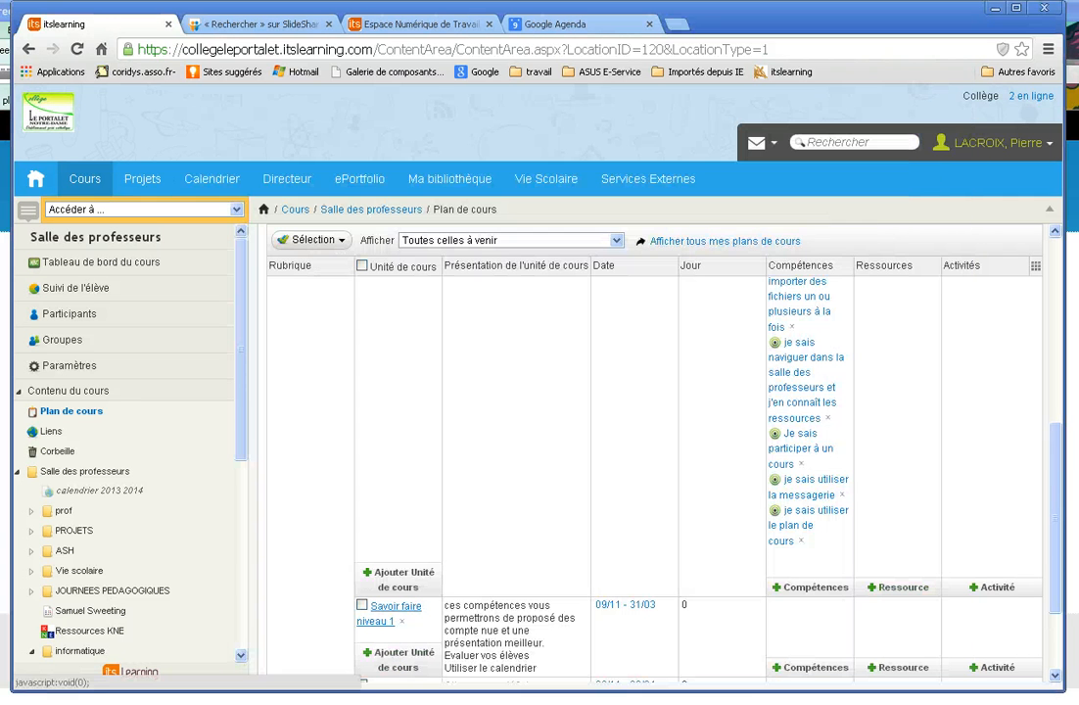